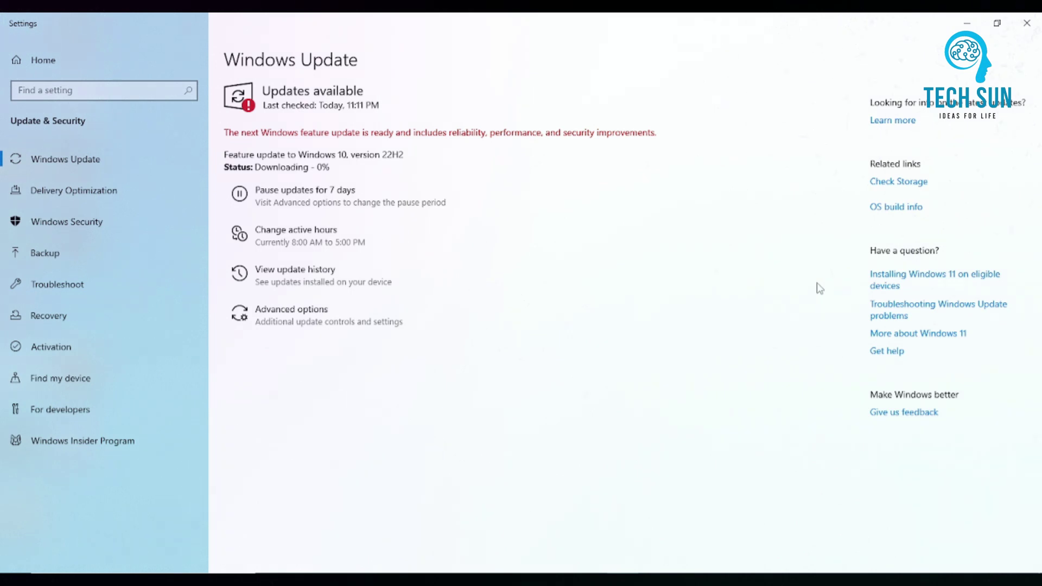
Open the Windows Update help topic on installing Windows 11 on eligible devices, and minimize the help page and Settings windows
{"action": "left_click", "coordinate": [908, 277]}
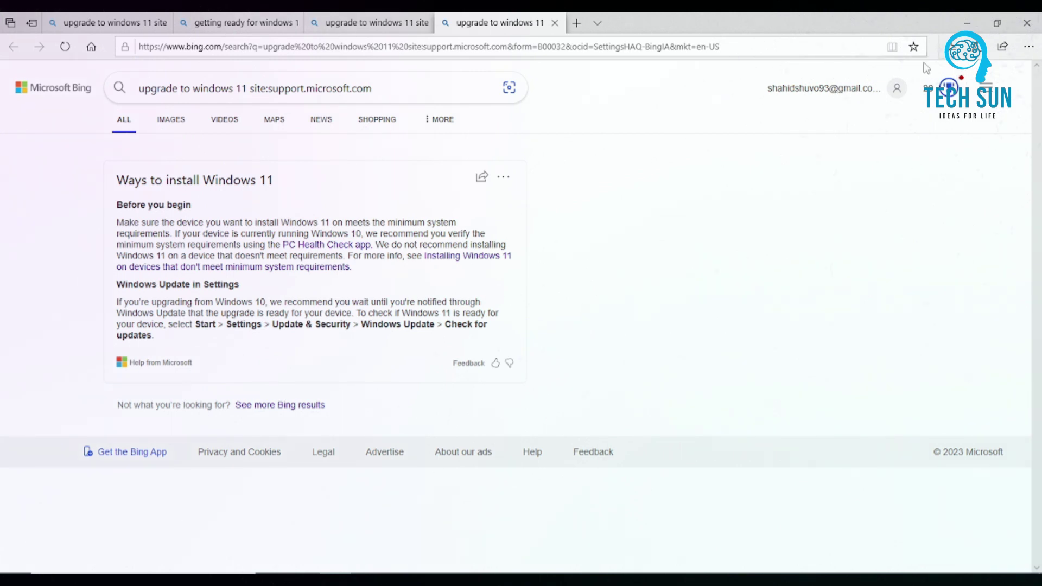
{"action": "left_click", "coordinate": [969, 24]}
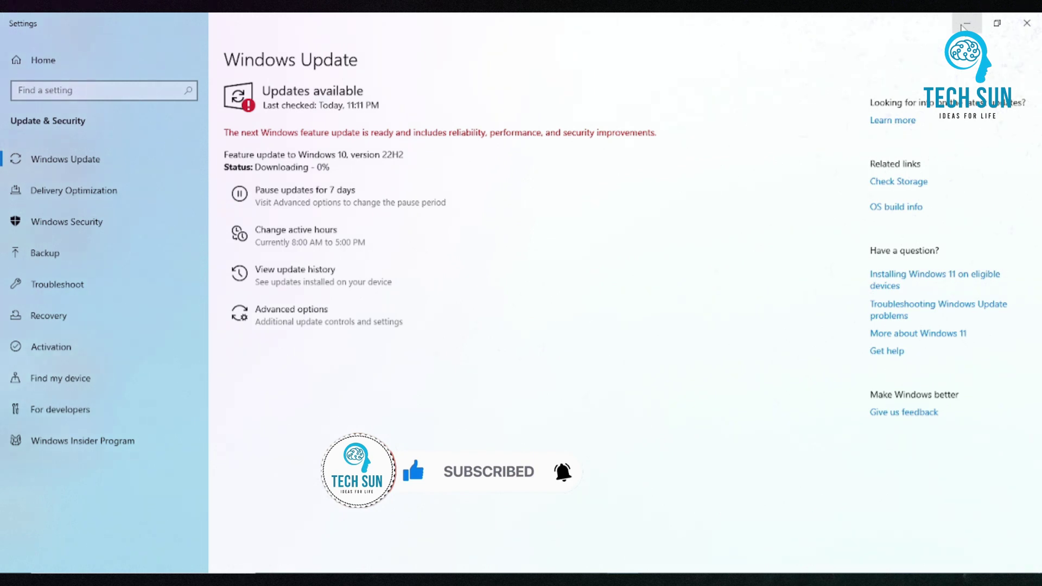
{"action": "left_click", "coordinate": [964, 25]}
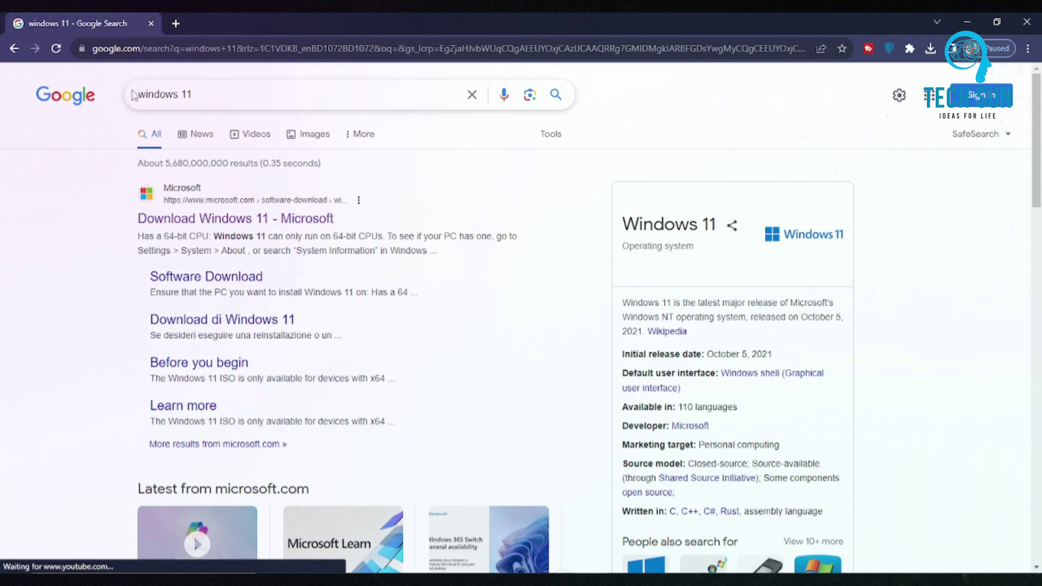
Download the PC Health Check app through Microsoft's Download Windows 11 page and install it, accepting the license terms
{"action": "left_click", "coordinate": [196, 222]}
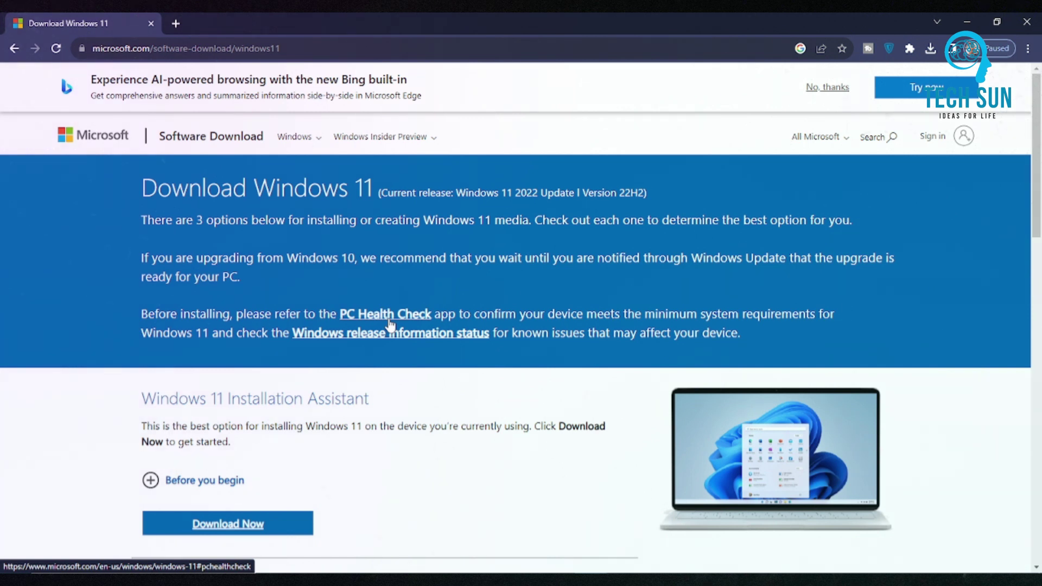
{"action": "left_click", "coordinate": [390, 320]}
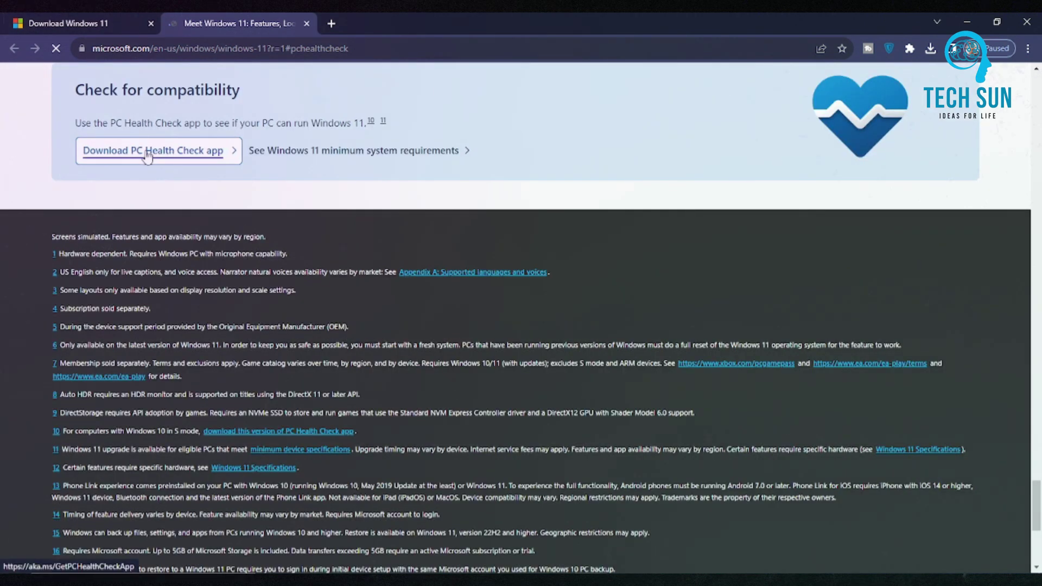
{"action": "left_click", "coordinate": [155, 151]}
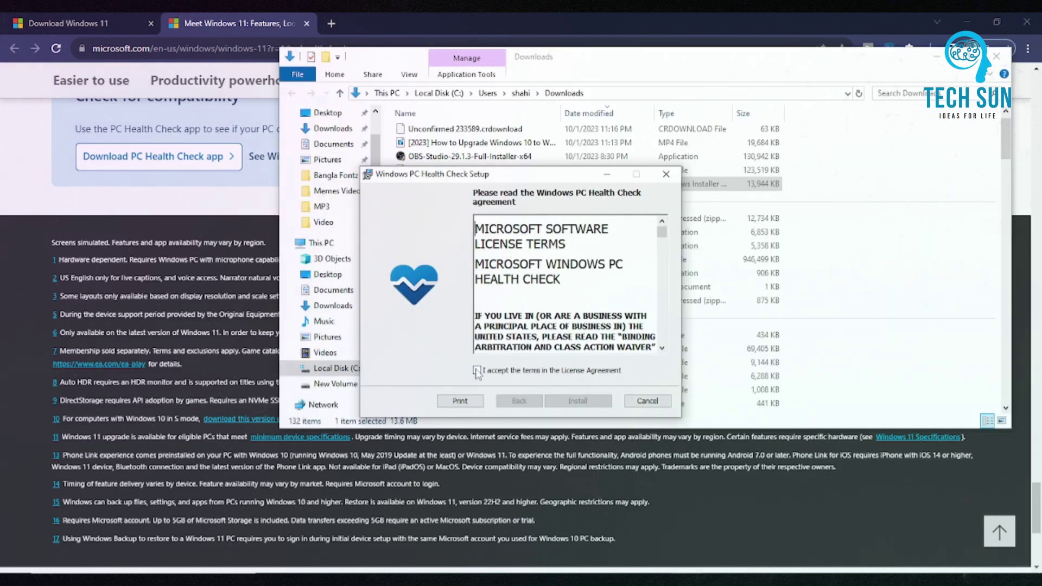
{"action": "left_click", "coordinate": [477, 371]}
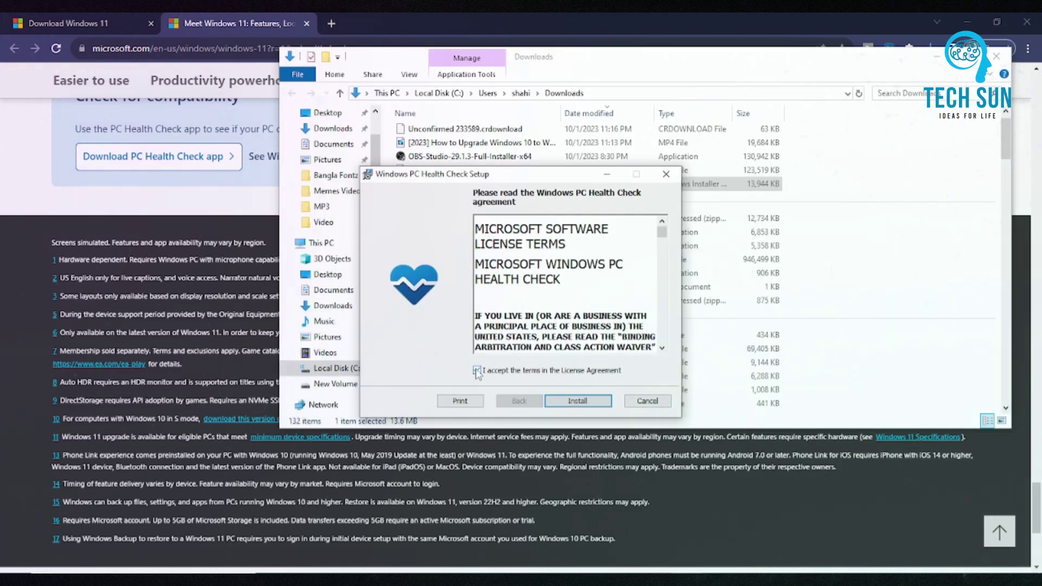
{"action": "left_click", "coordinate": [567, 401]}
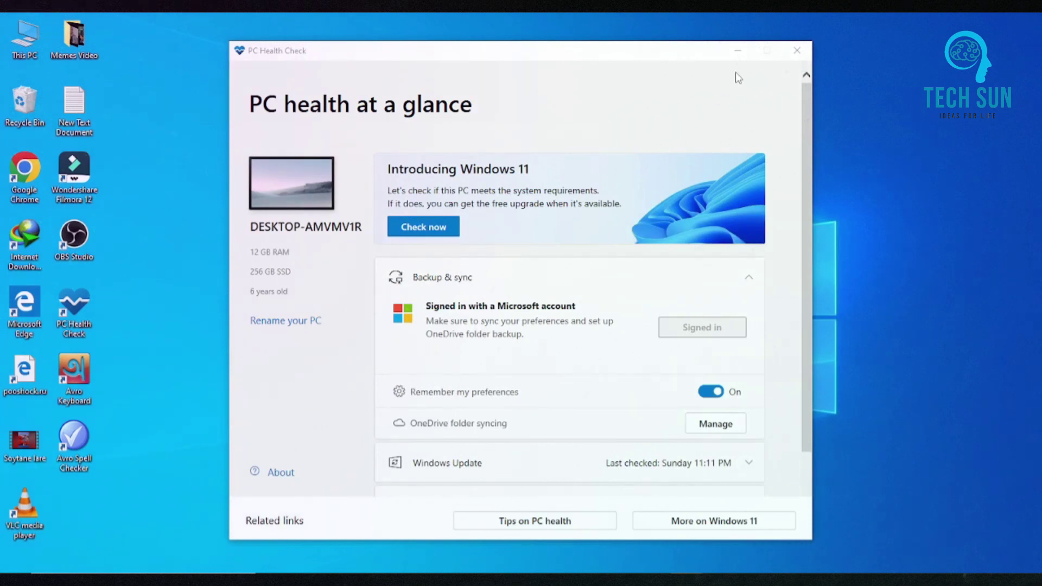
Check whether this PC meets the Windows 11 system requirements and review every item in the compatibility results
{"action": "left_click", "coordinate": [426, 232]}
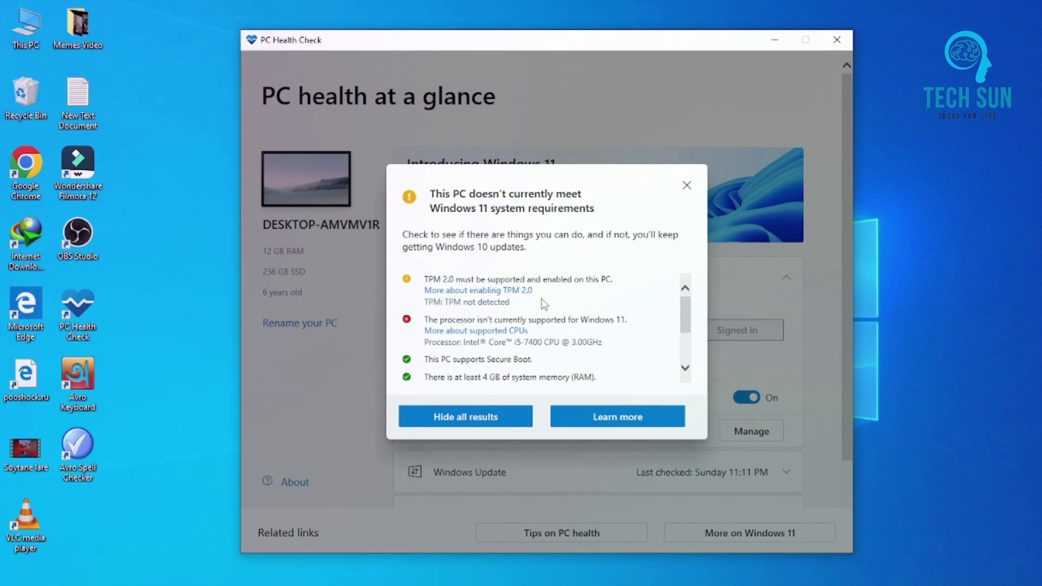
{"action": "scroll", "coordinate": [544, 304], "scroll_direction": "down", "scroll_amount": 1}
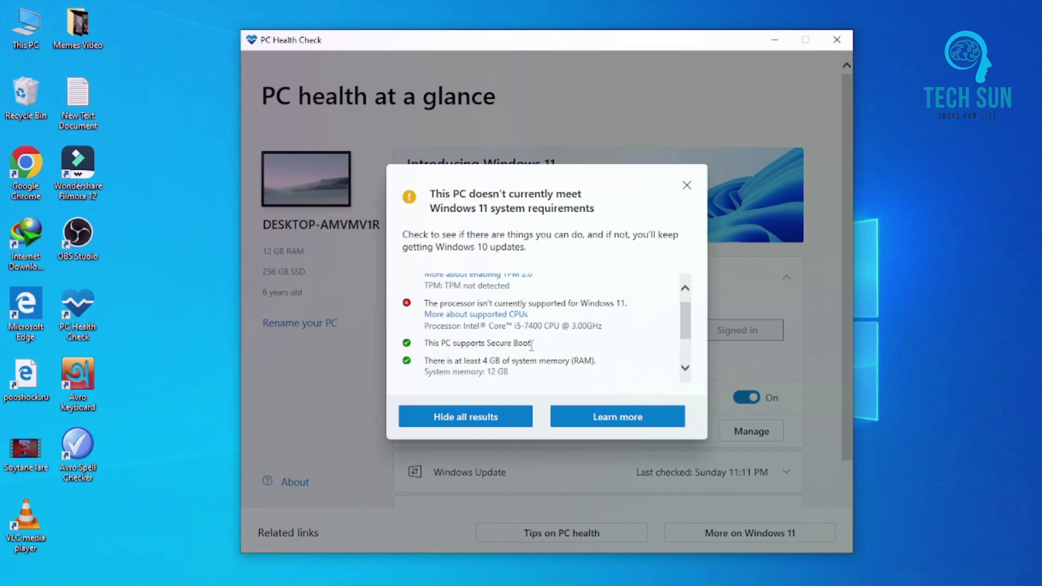
{"action": "left_click_drag", "start_coordinate": [683, 317], "coordinate": [682, 324]}
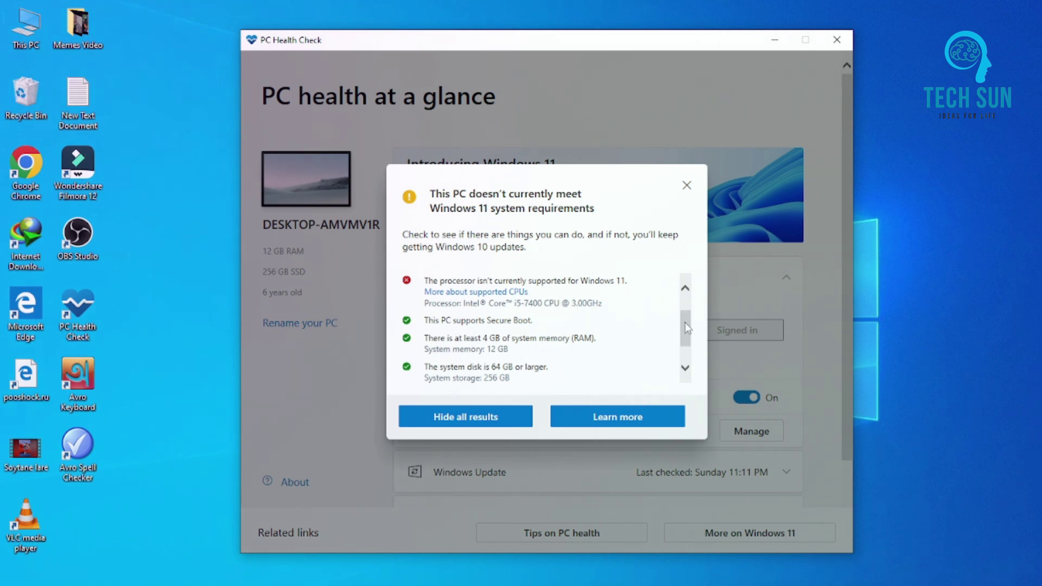
{"action": "left_click_drag", "start_coordinate": [685, 324], "coordinate": [687, 335]}
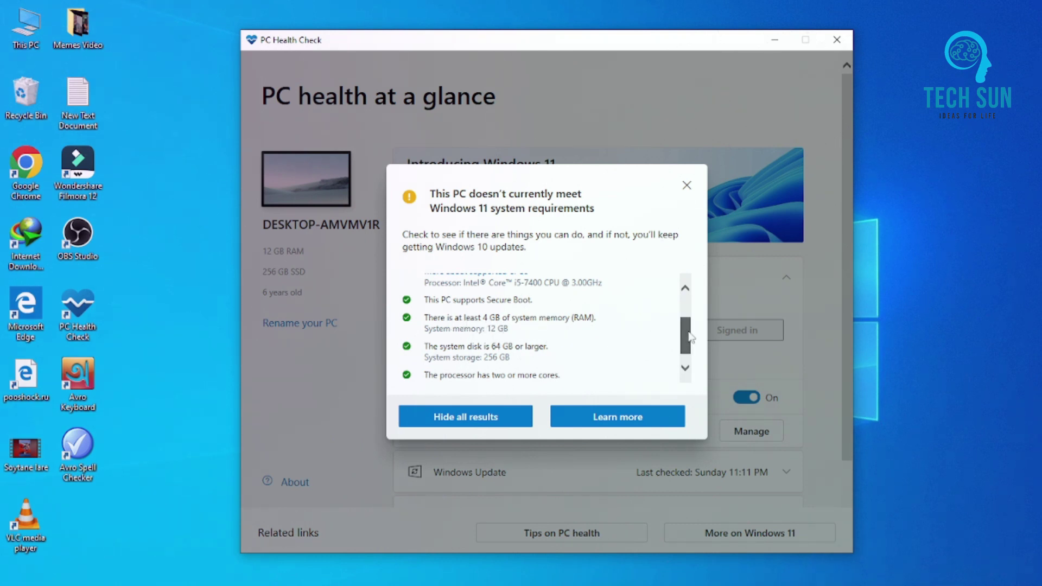
{"action": "left_click_drag", "start_coordinate": [687, 332], "coordinate": [687, 343]}
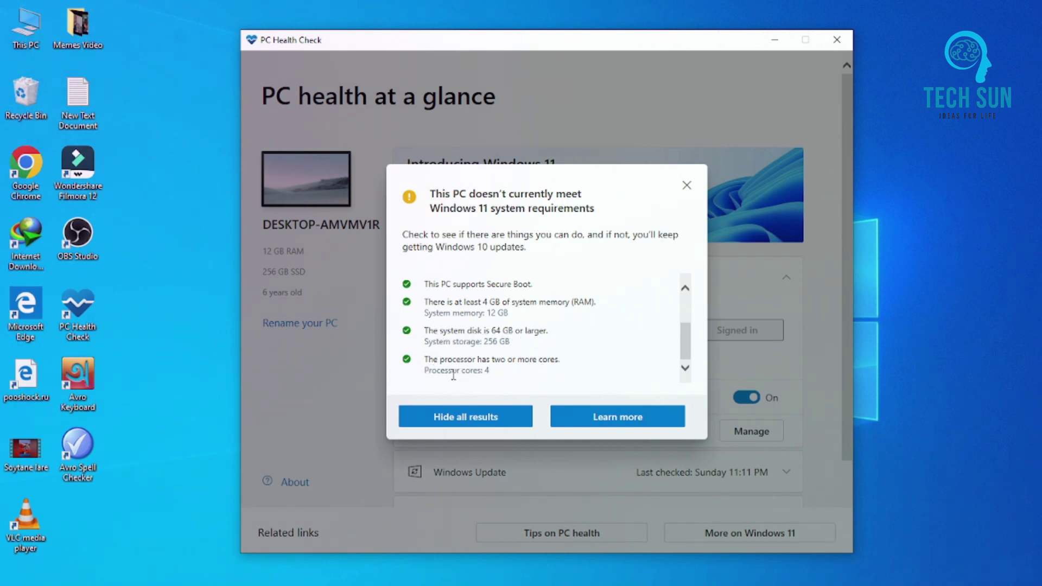
{"action": "scroll", "coordinate": [692, 348], "scroll_direction": "up", "scroll_amount": 3}
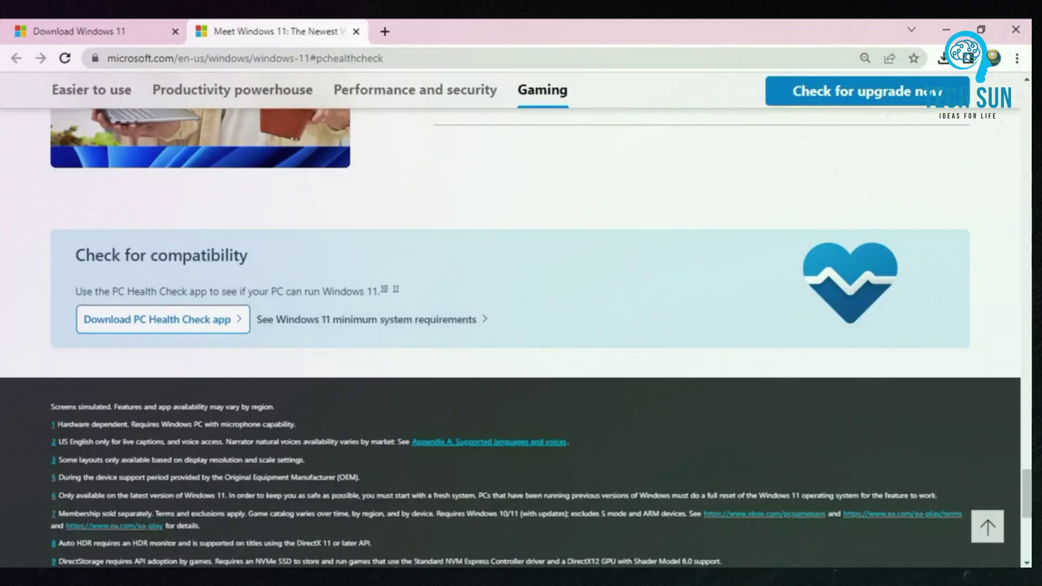
Return to the Google results for "windows 11" and reopen Microsoft's Download Windows 11 page
{"action": "left_click", "coordinate": [3, 23]}
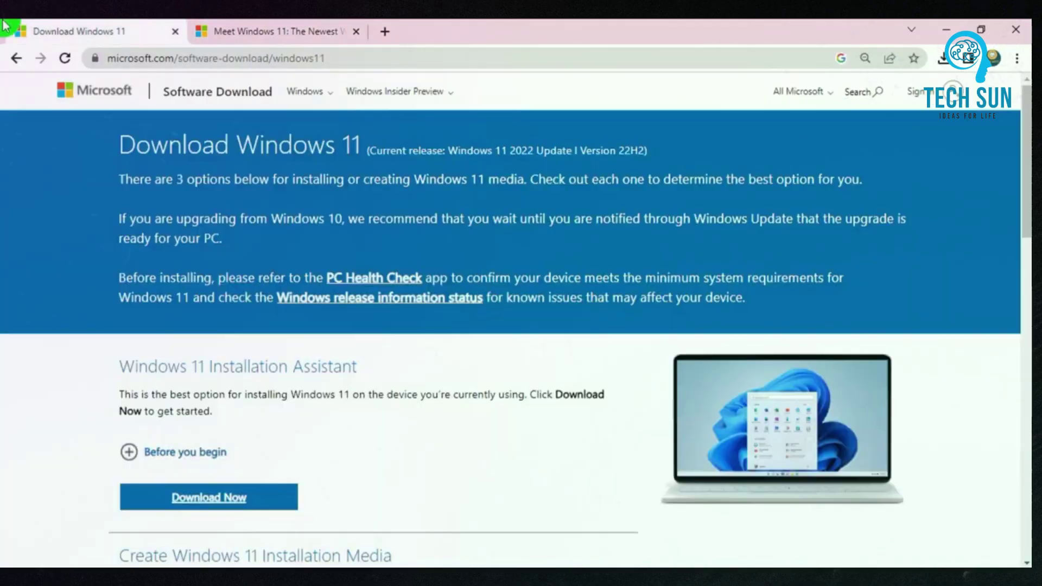
{"action": "left_click", "coordinate": [16, 58]}
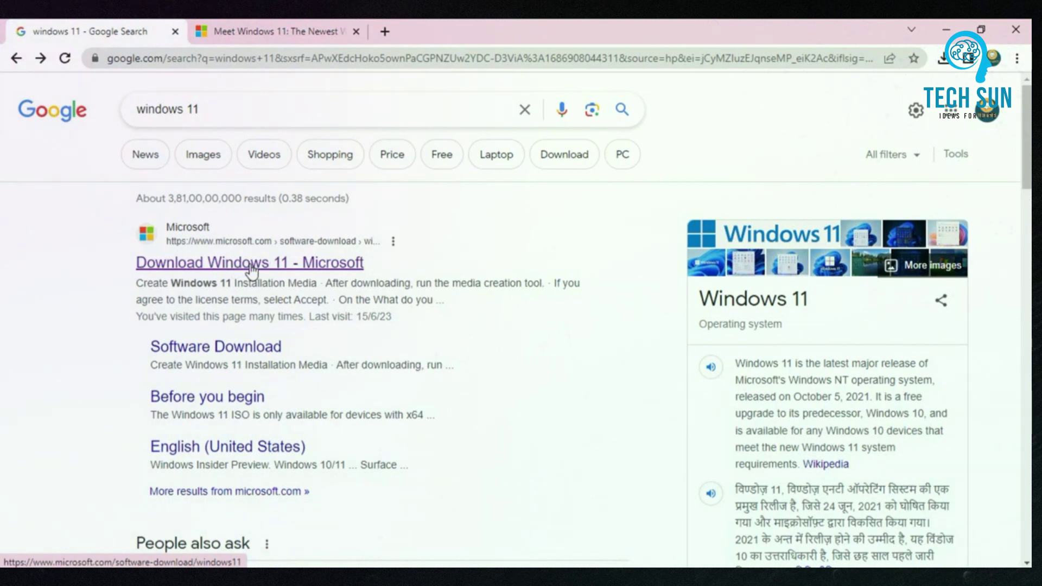
{"action": "left_click", "coordinate": [251, 267]}
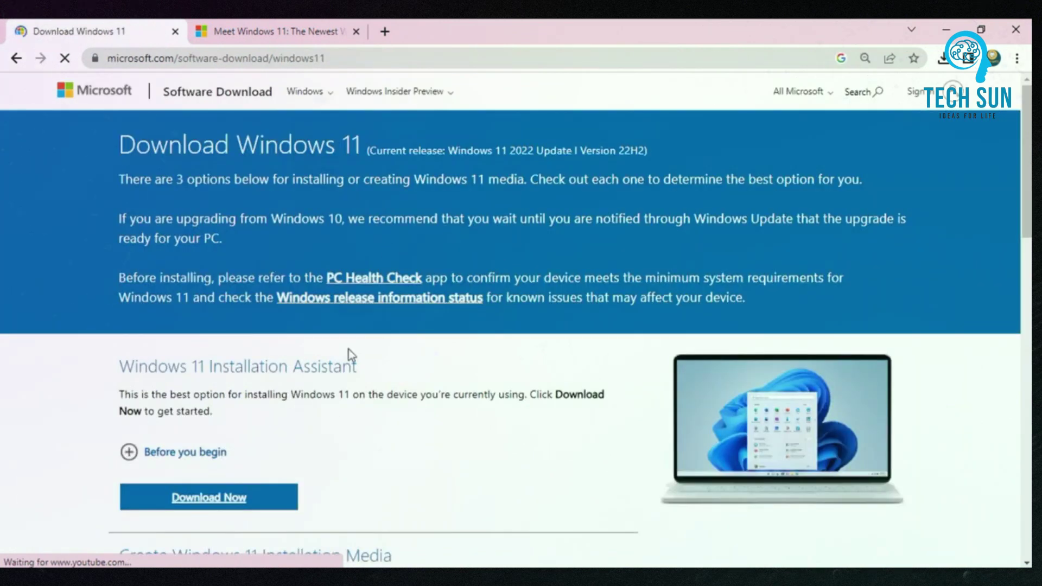
Select Windows 11 (multi-edition ISO for x64 devices) in the Disk Image (ISO) section and request the download
{"action": "scroll", "coordinate": [400, 307], "scroll_direction": "down", "scroll_amount": 2}
{"action": "scroll", "coordinate": [416, 305], "scroll_direction": "down", "scroll_amount": 5}
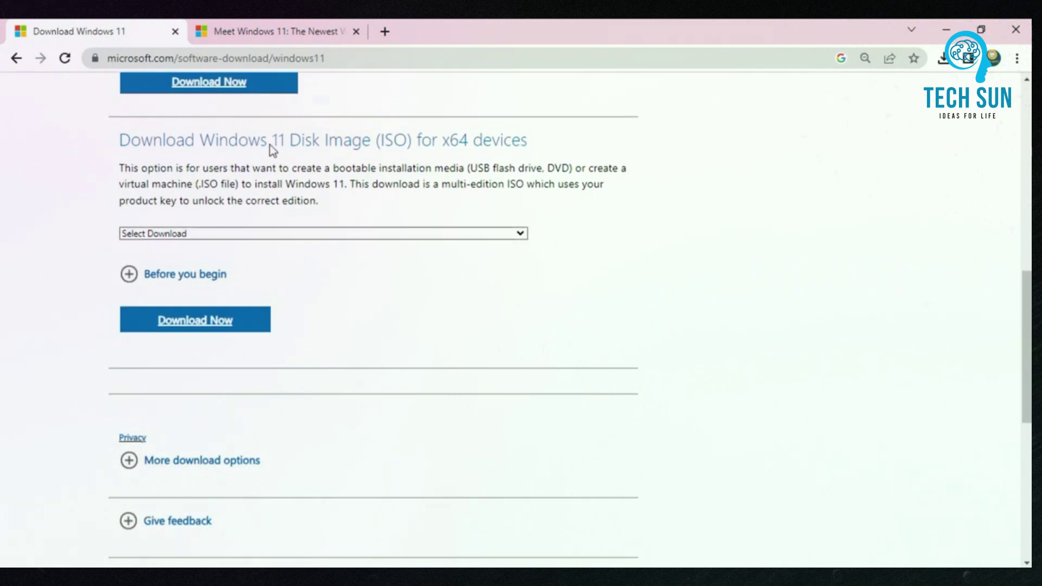
{"action": "left_click", "coordinate": [524, 234]}
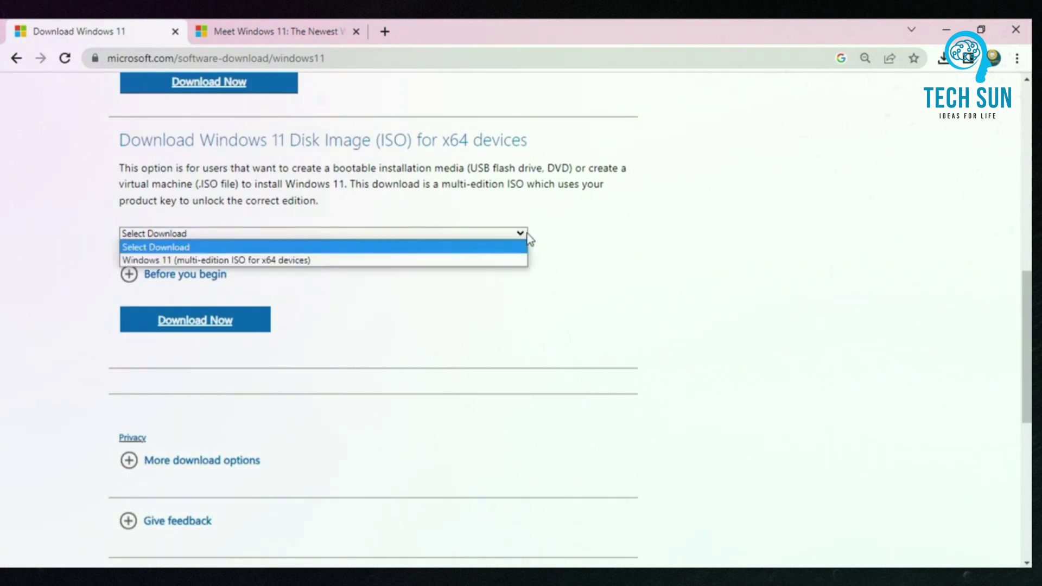
{"action": "left_click", "coordinate": [317, 261]}
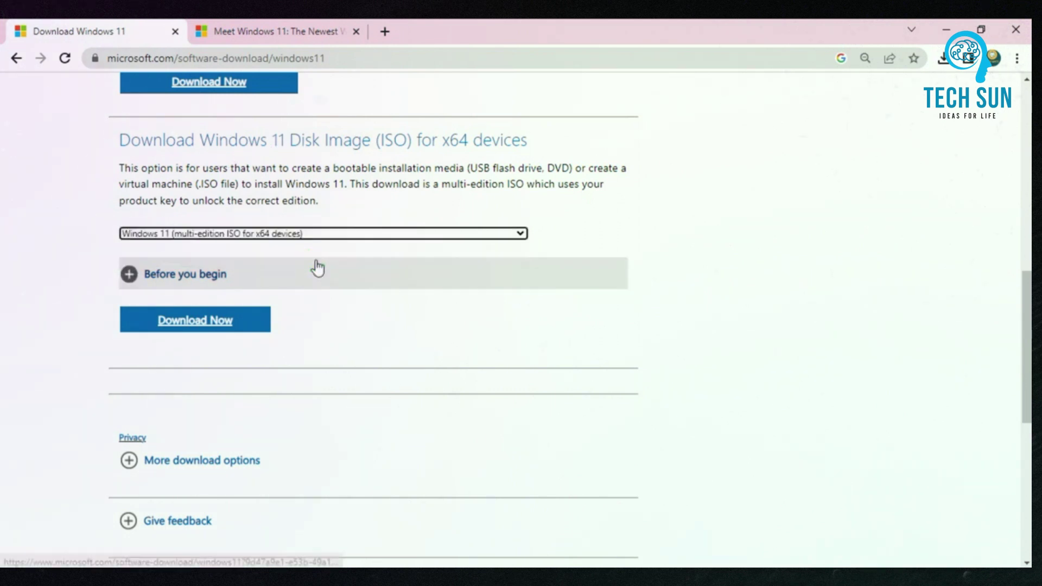
{"action": "left_click", "coordinate": [205, 328]}
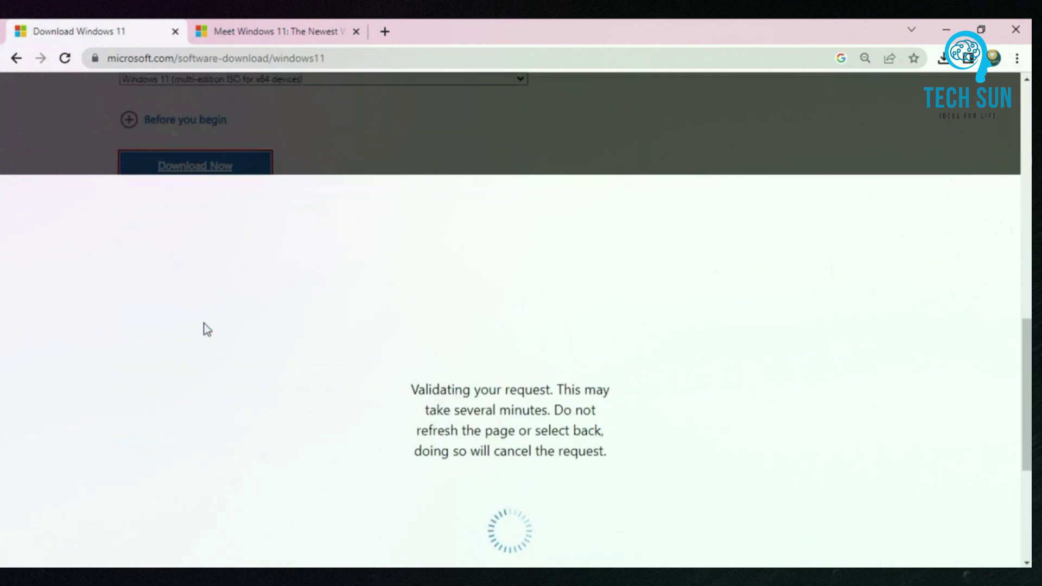
Set the product language to English (United States) and confirm it
{"action": "scroll", "coordinate": [426, 265], "scroll_direction": "down", "scroll_amount": 2}
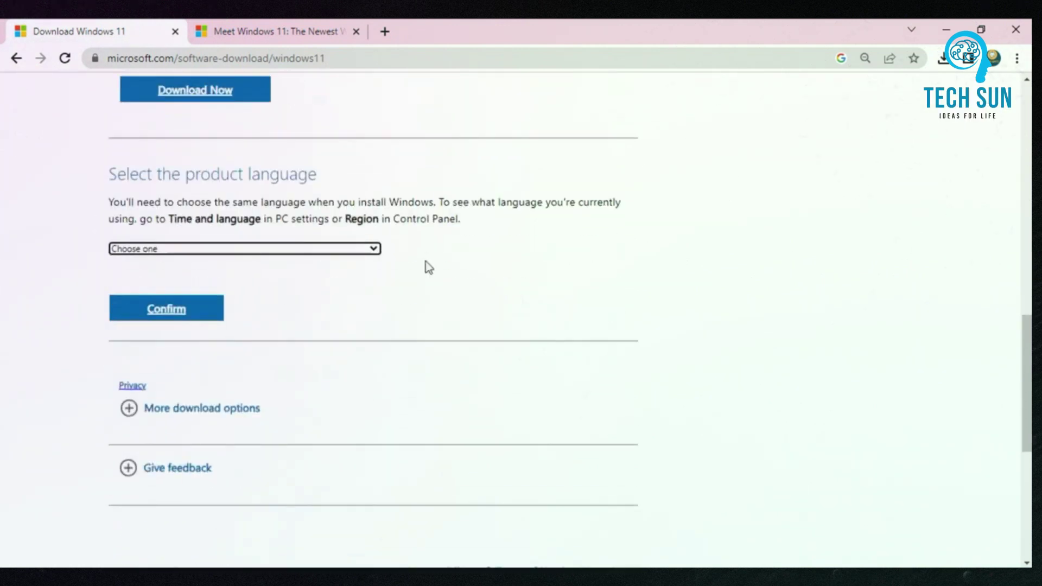
{"action": "left_click", "coordinate": [367, 250]}
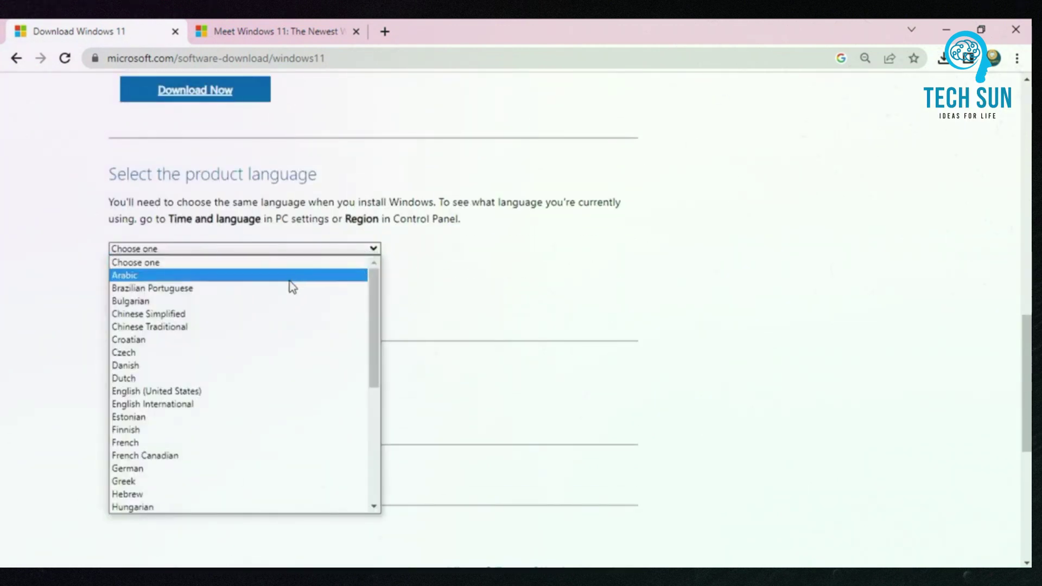
{"action": "left_click", "coordinate": [174, 393]}
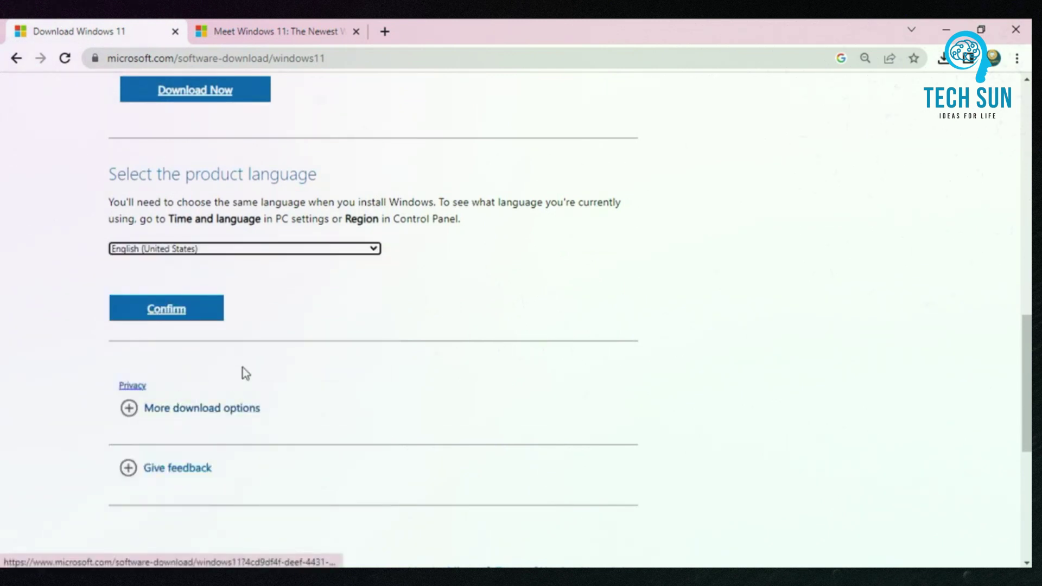
{"action": "left_click", "coordinate": [170, 315]}
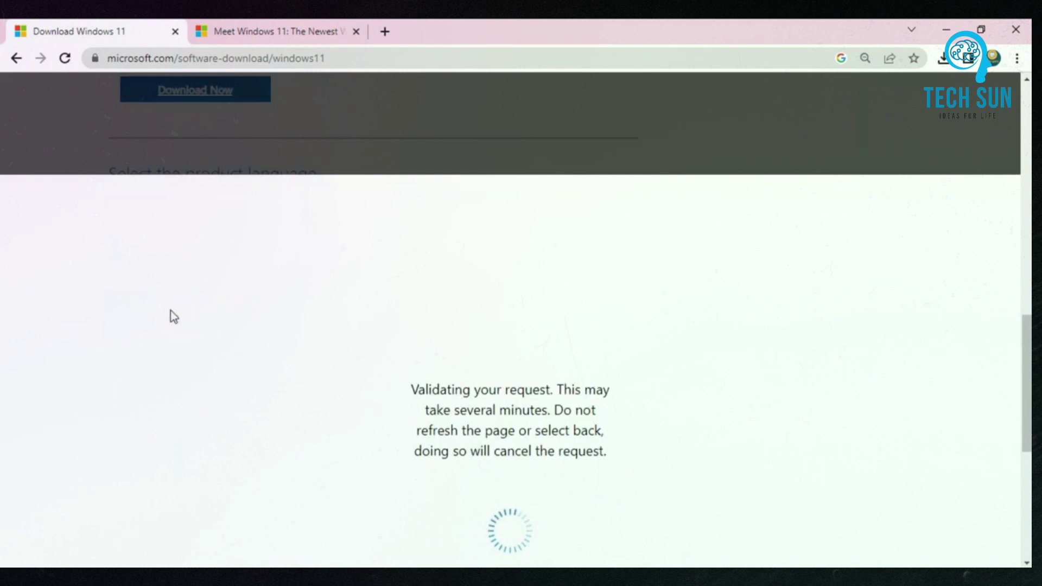
{"action": "scroll", "coordinate": [171, 311], "scroll_direction": "up", "scroll_amount": 3}
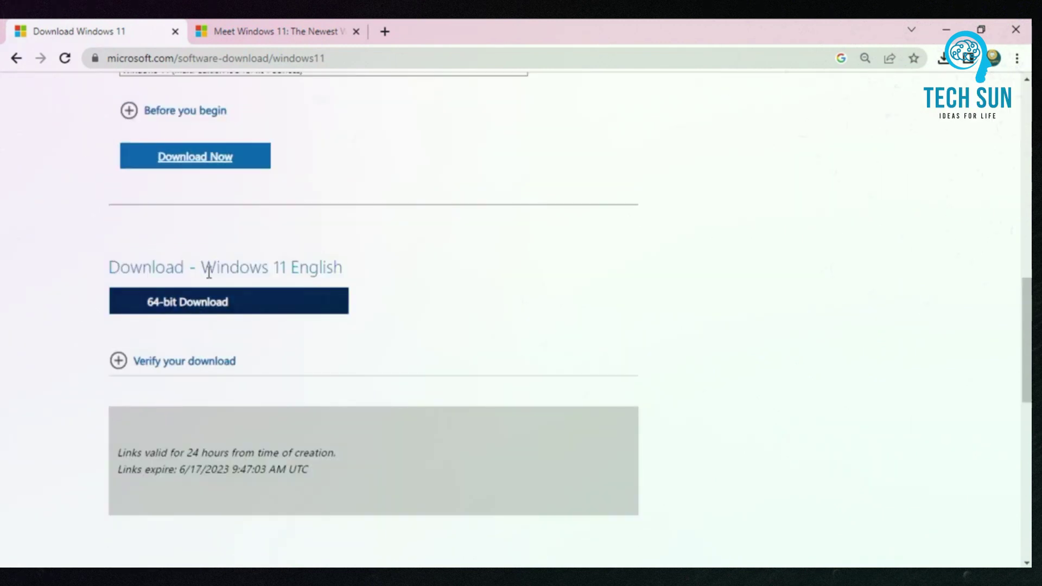
Start the 64-bit download of the Windows 11 English ISO and check its progress in the recent downloads
{"action": "left_click", "coordinate": [204, 304]}
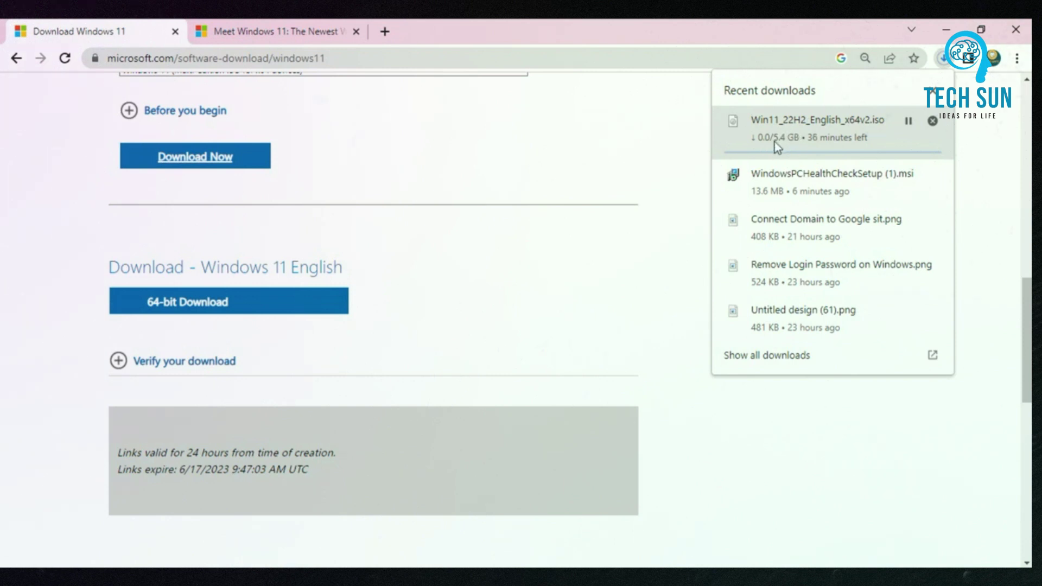
{"action": "left_click", "coordinate": [678, 150]}
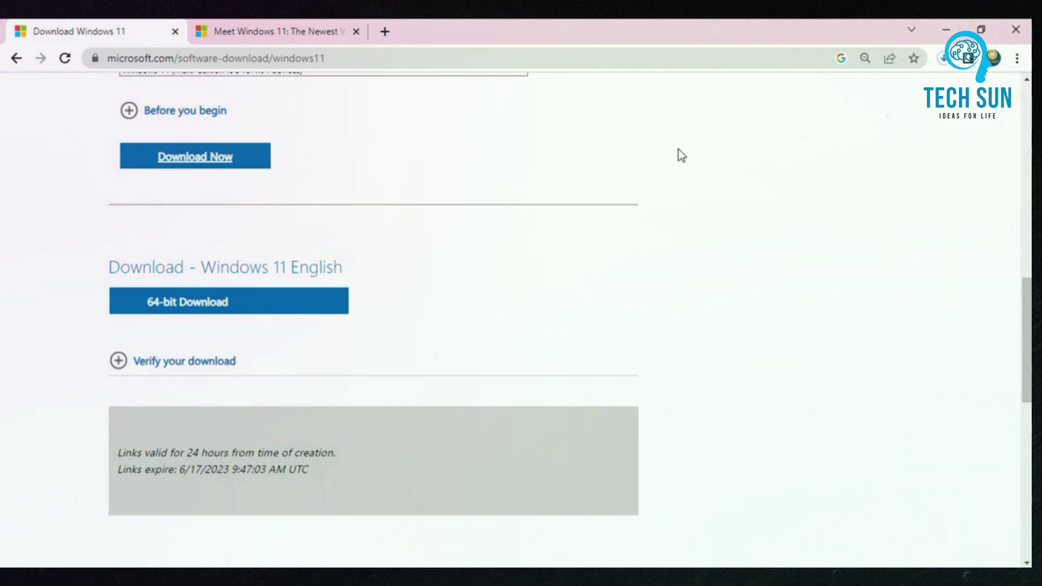
{"action": "left_click", "coordinate": [945, 58]}
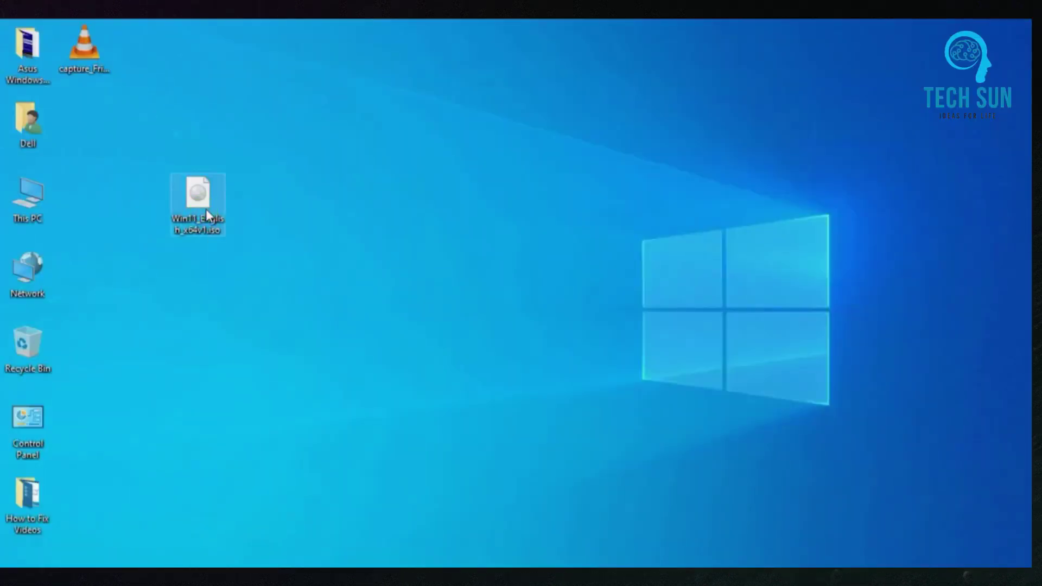
Extract the Windows 11 ISO on the desktop with 7-Zip into the folder Win11_English_x64v1
{"action": "right_click", "coordinate": [208, 216]}
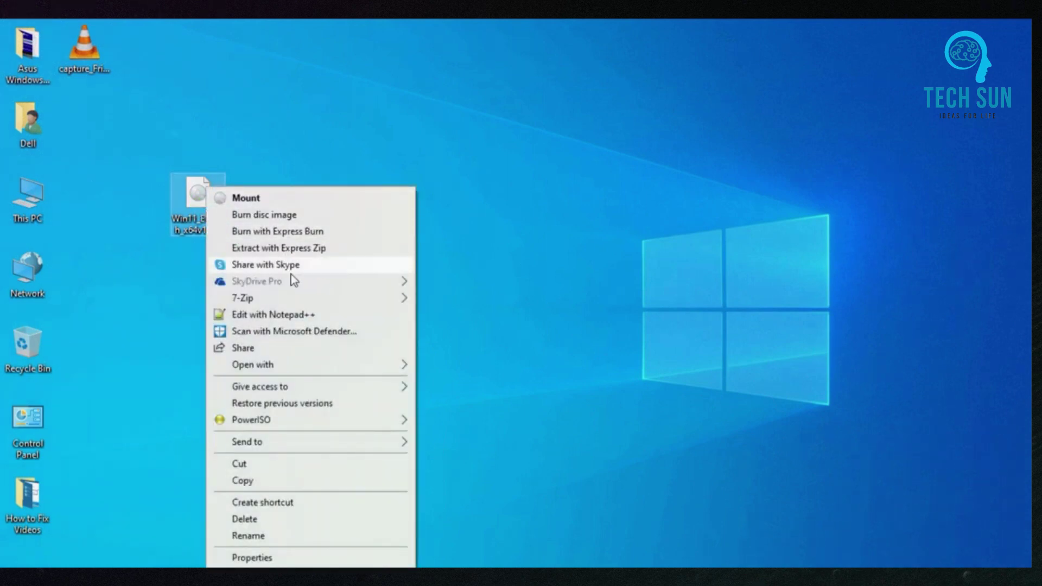
{"action": "mouse_move", "coordinate": [239, 303]}
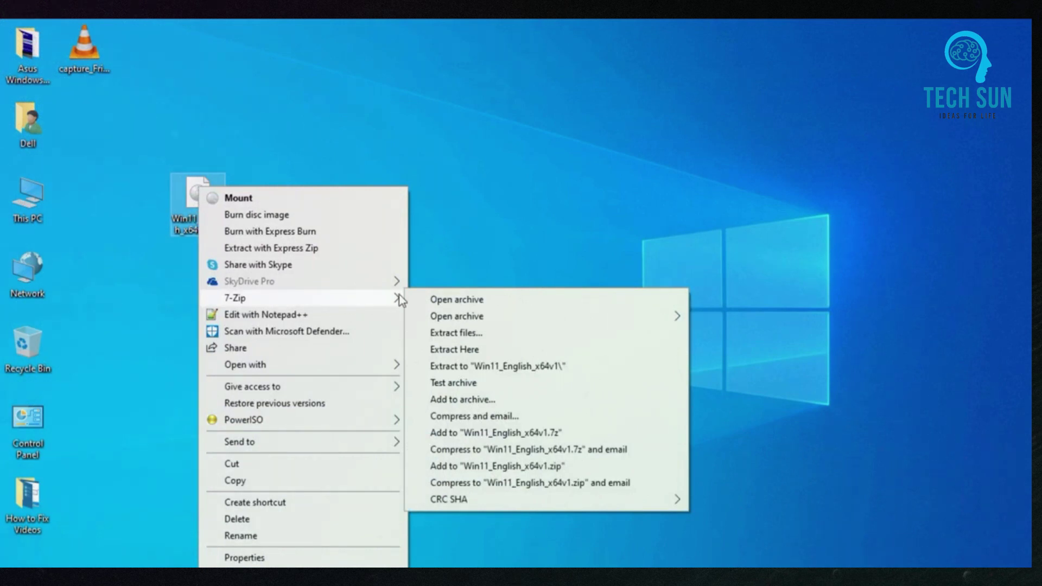
{"action": "left_click", "coordinate": [470, 367]}
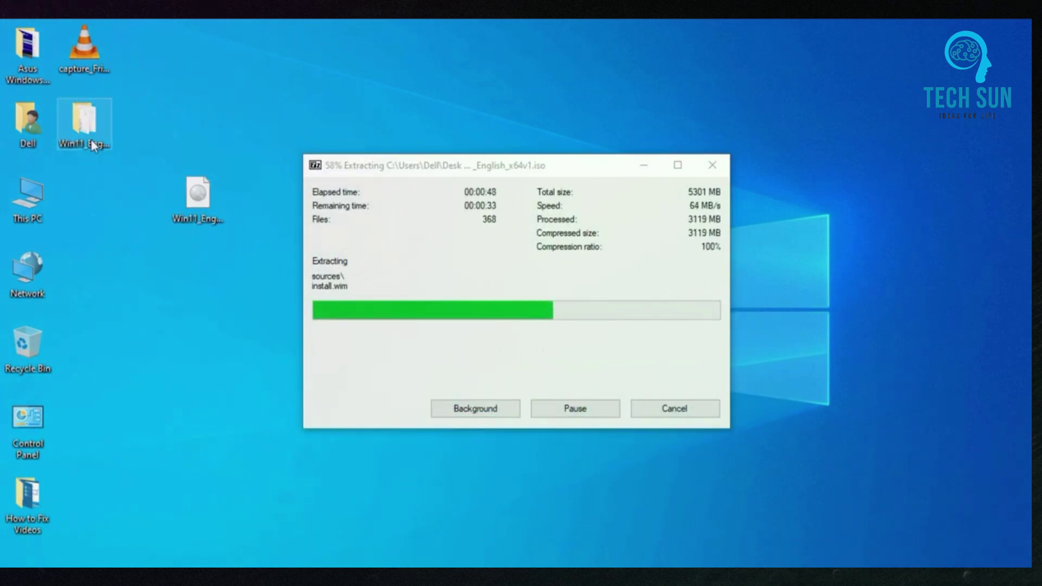
Move the extracted Win11_English_x64v1 folder to a free spot on the desktop, open it and run setup.exe
{"action": "left_click_drag", "start_coordinate": [87, 130], "coordinate": [429, 207]}
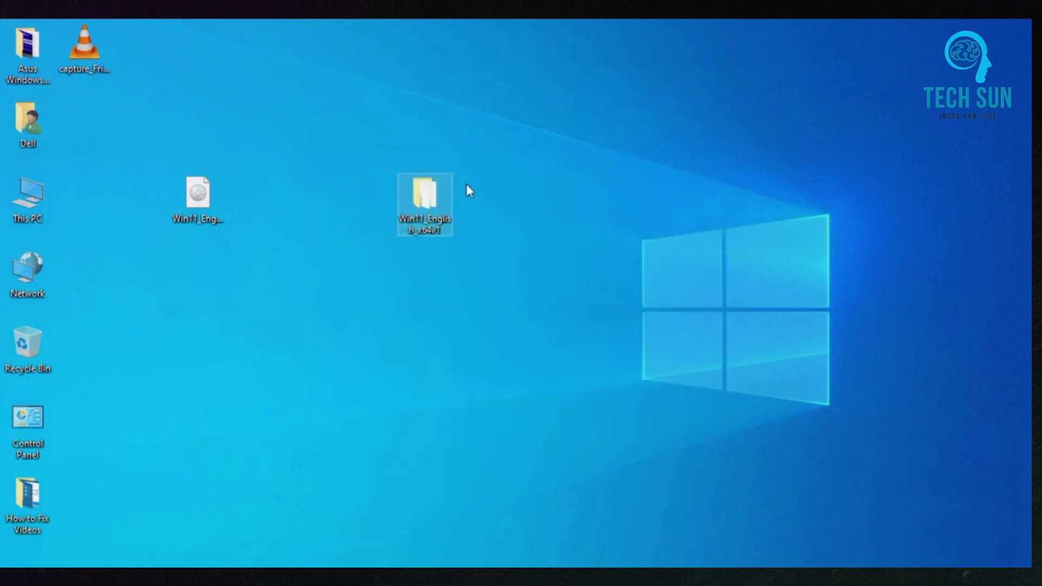
{"action": "double_click", "coordinate": [426, 202]}
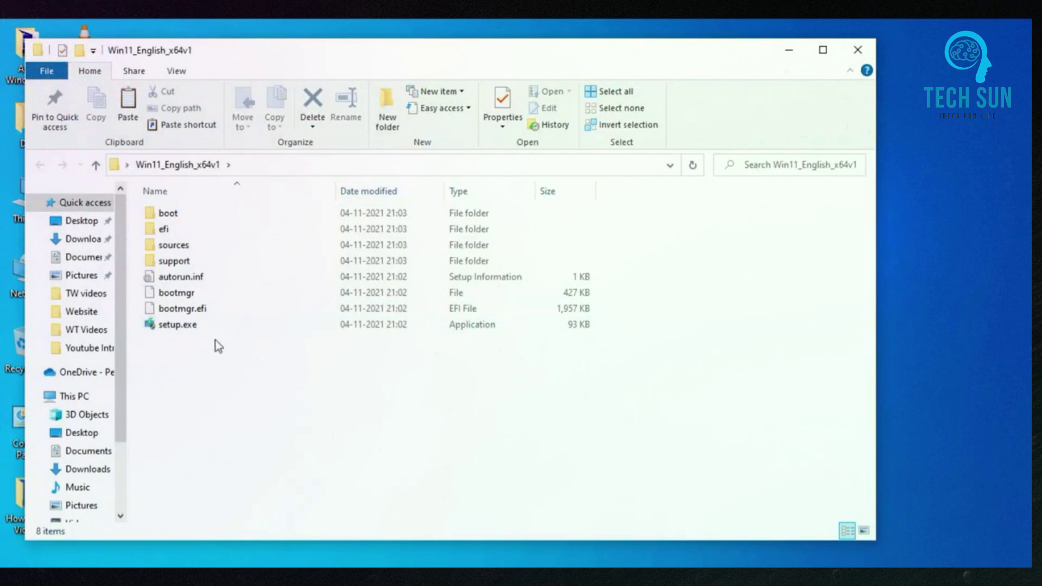
{"action": "double_click", "coordinate": [178, 327]}
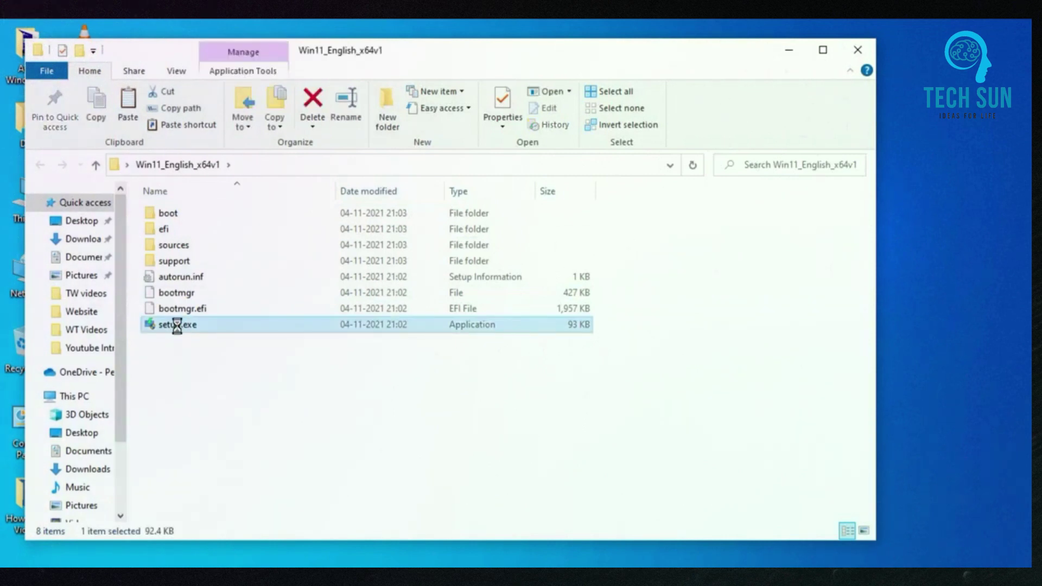
Run setup.exe from the Win11_English_x64v1 folder as administrator and minimize the folder window
{"action": "right_click", "coordinate": [178, 326]}
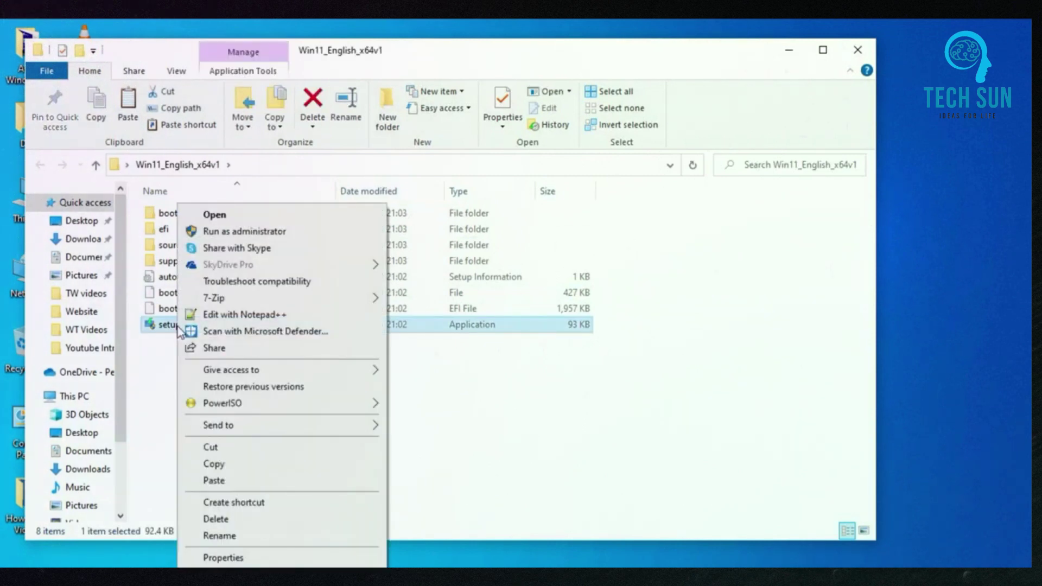
{"action": "left_click", "coordinate": [221, 237]}
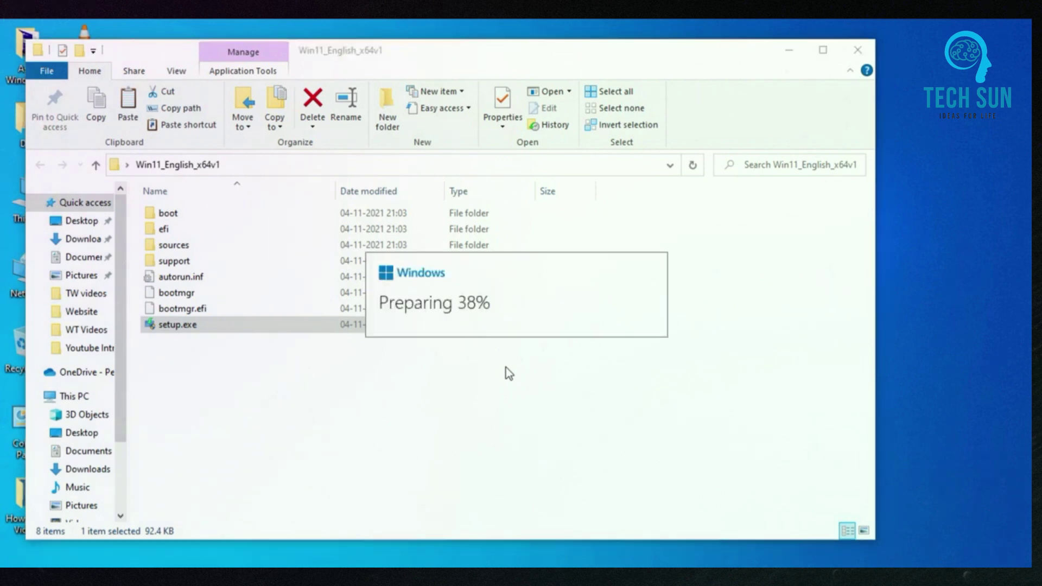
{"action": "left_click", "coordinate": [789, 50]}
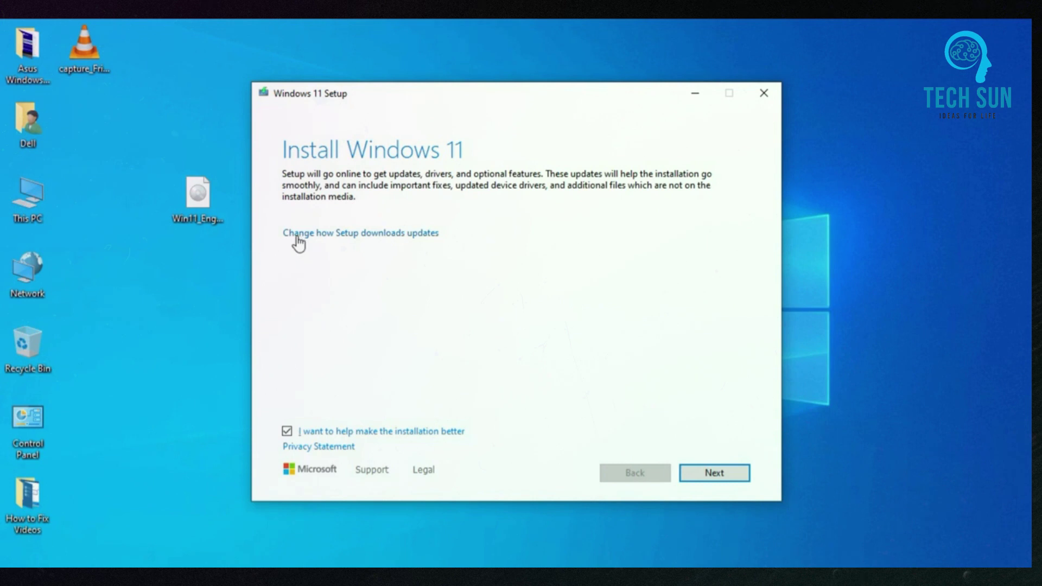
Change how Setup downloads updates to Not right now and continue to the license terms
{"action": "left_click", "coordinate": [406, 234]}
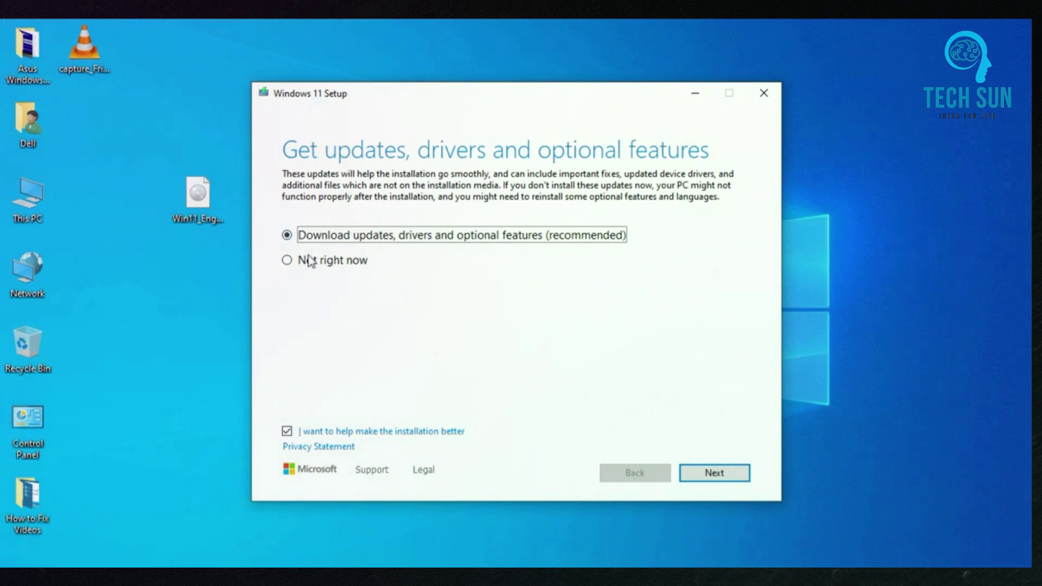
{"action": "left_click", "coordinate": [288, 263]}
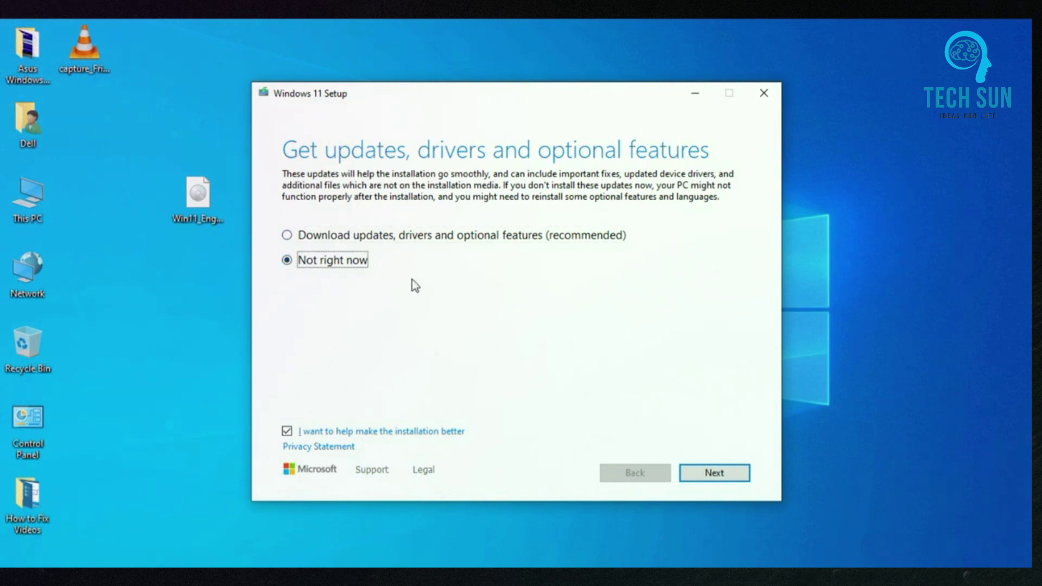
{"action": "left_click", "coordinate": [716, 474]}
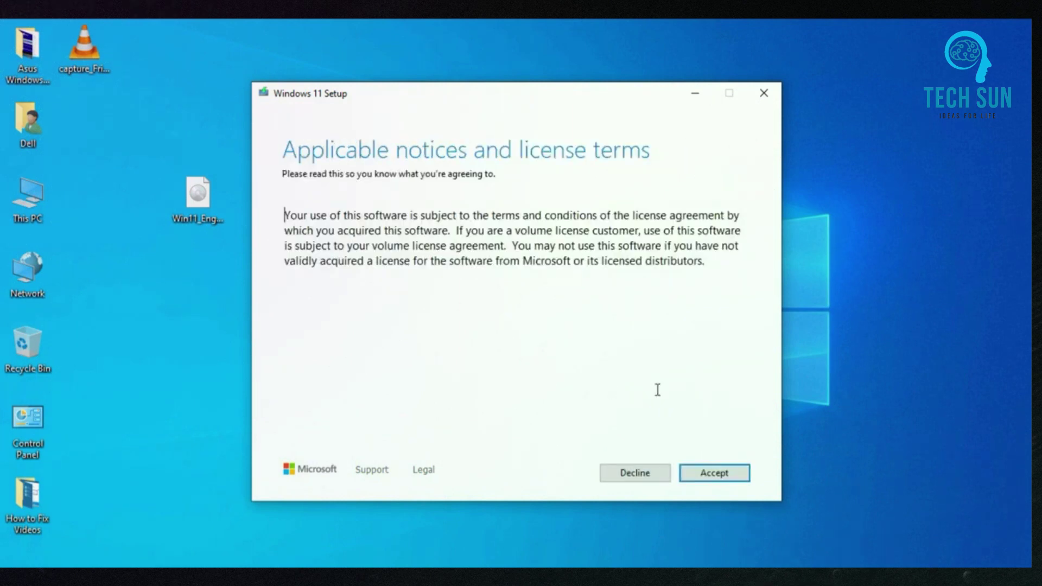
Accept the license terms and confirm Keep personal files and apps as what to keep
{"action": "left_click", "coordinate": [727, 478]}
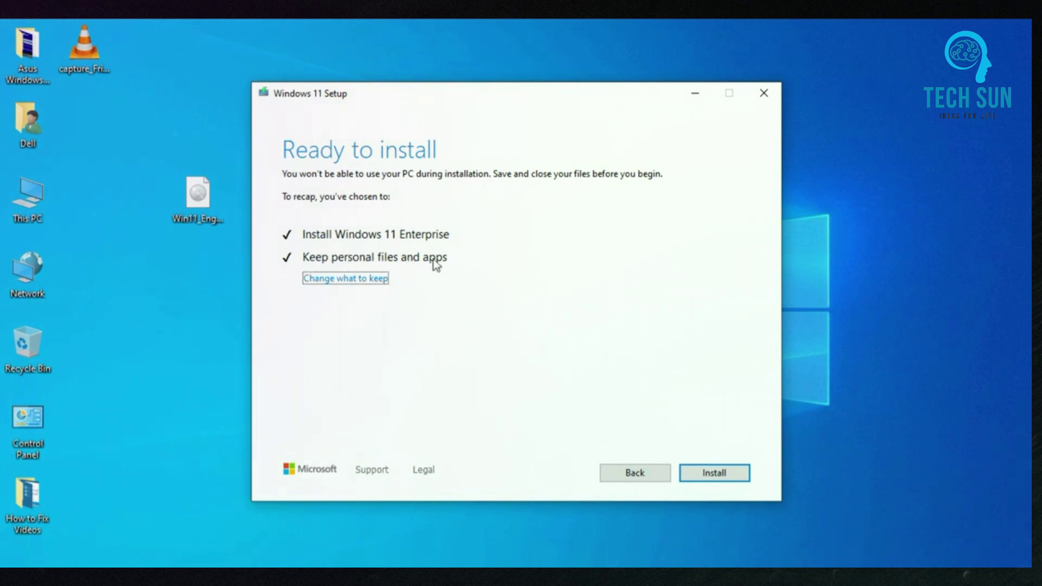
{"action": "left_click", "coordinate": [348, 279]}
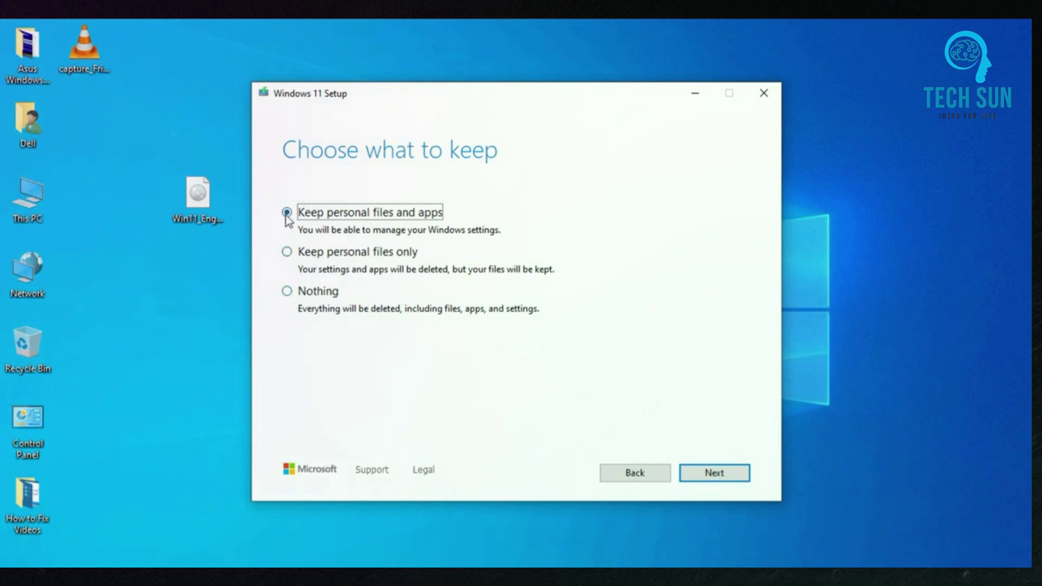
{"action": "left_click", "coordinate": [716, 480]}
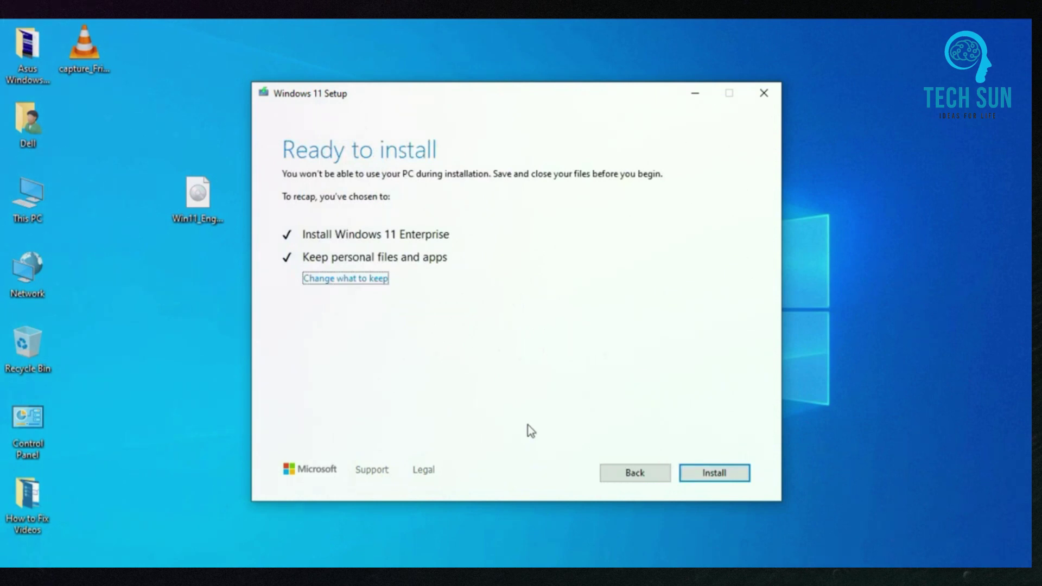
Check the free space on Local Disk (C:) in This PC, then minimize that window and the Windows 11 Setup window
{"action": "double_click", "coordinate": [31, 198]}
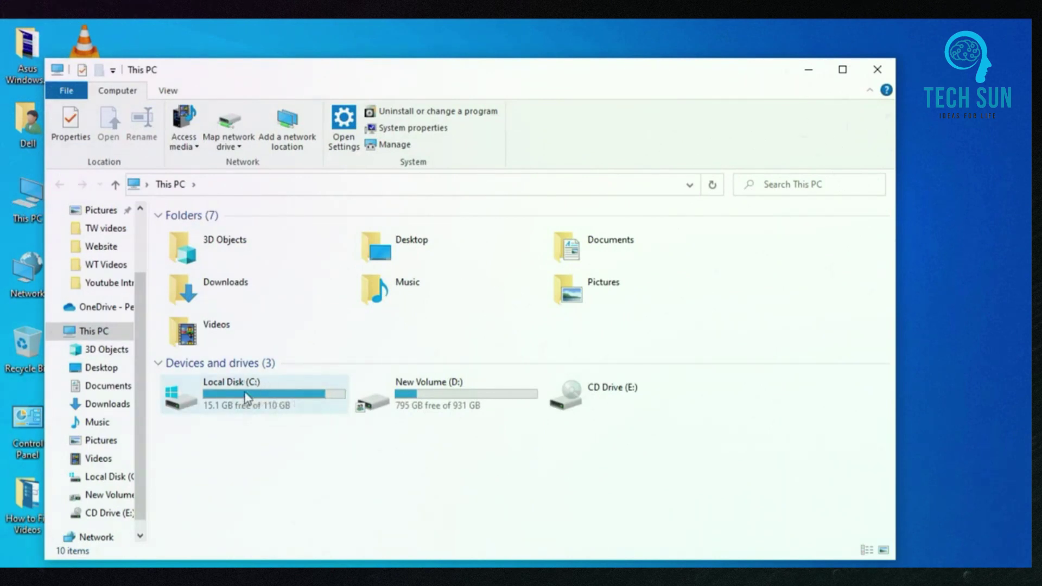
{"action": "mouse_move", "coordinate": [249, 394]}
{"action": "mouse_move", "coordinate": [209, 417]}
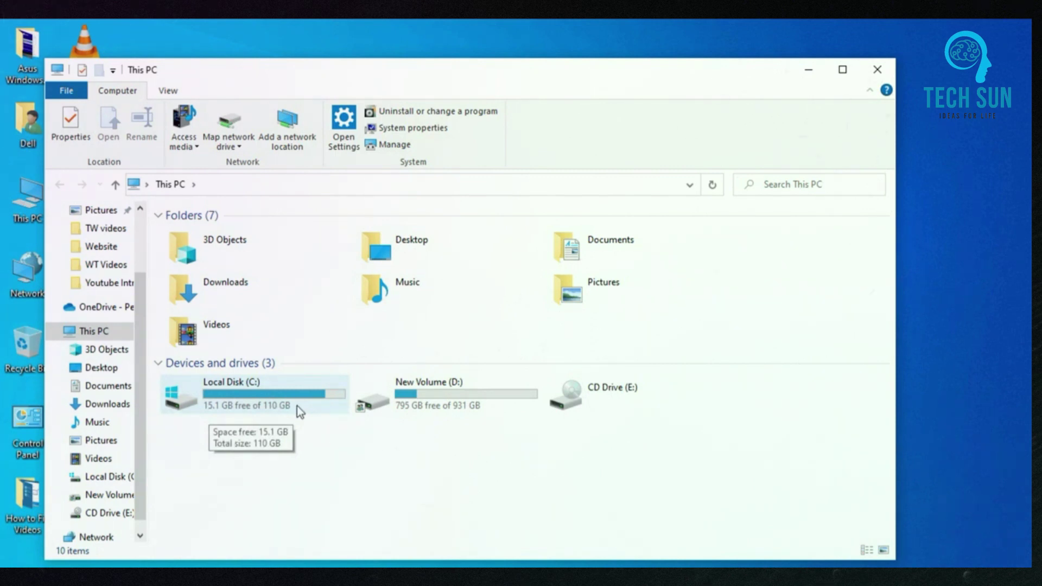
{"action": "left_click", "coordinate": [811, 73]}
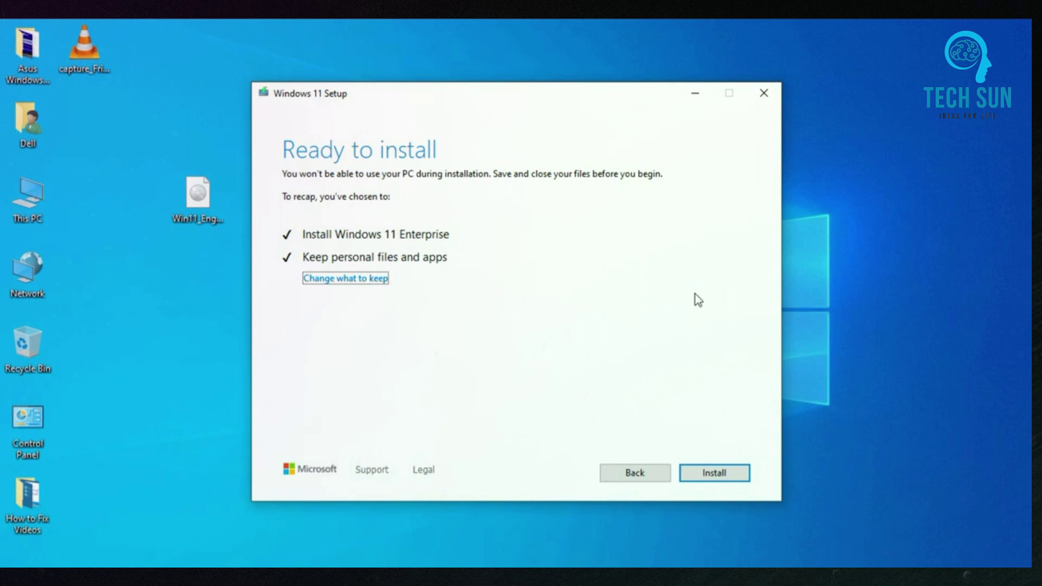
{"action": "left_click", "coordinate": [694, 94]}
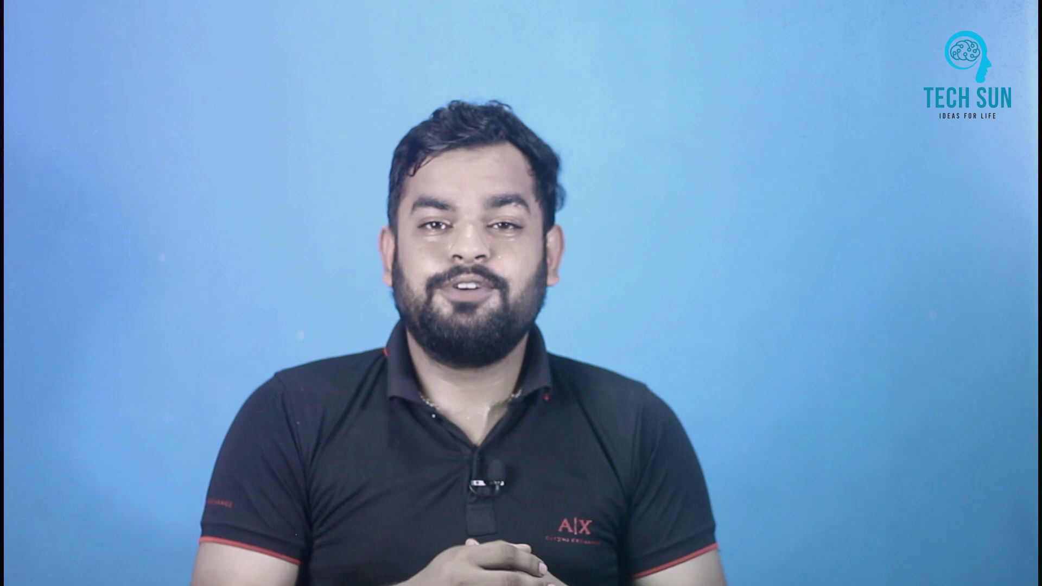